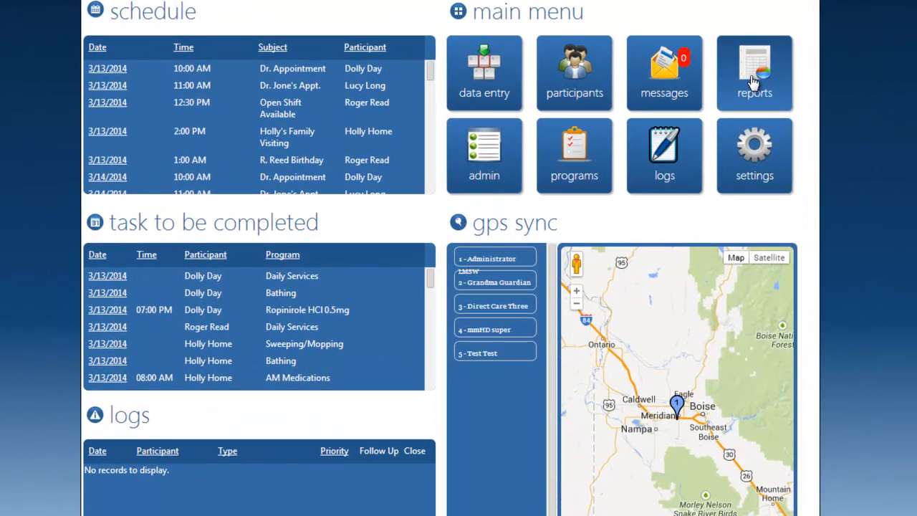
# Run a status review report search for the Developmental Disabilities group and its first listed participant.
pyautogui.click(754, 79)
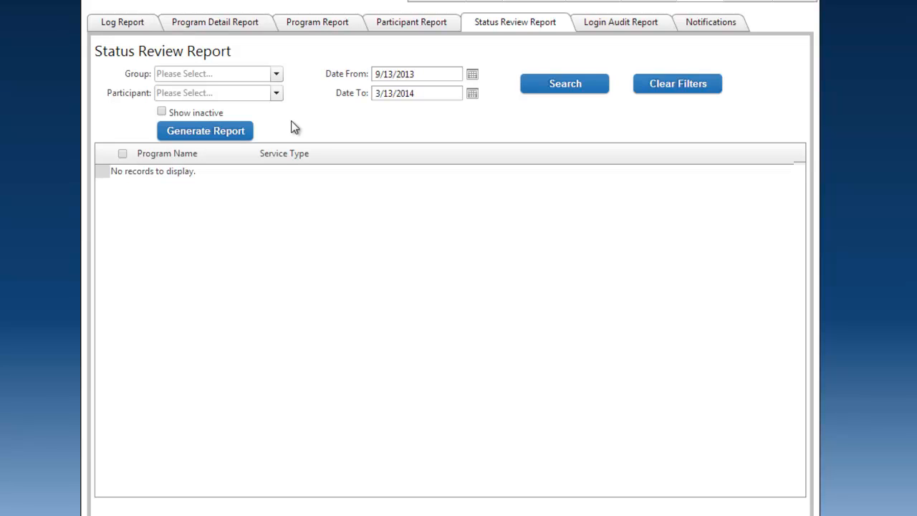
pyautogui.click(275, 76)
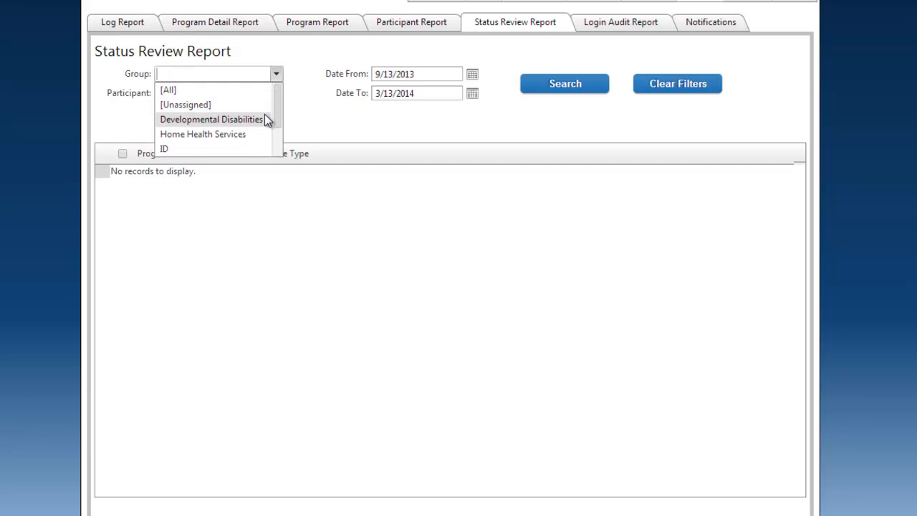
pyautogui.click(266, 117)
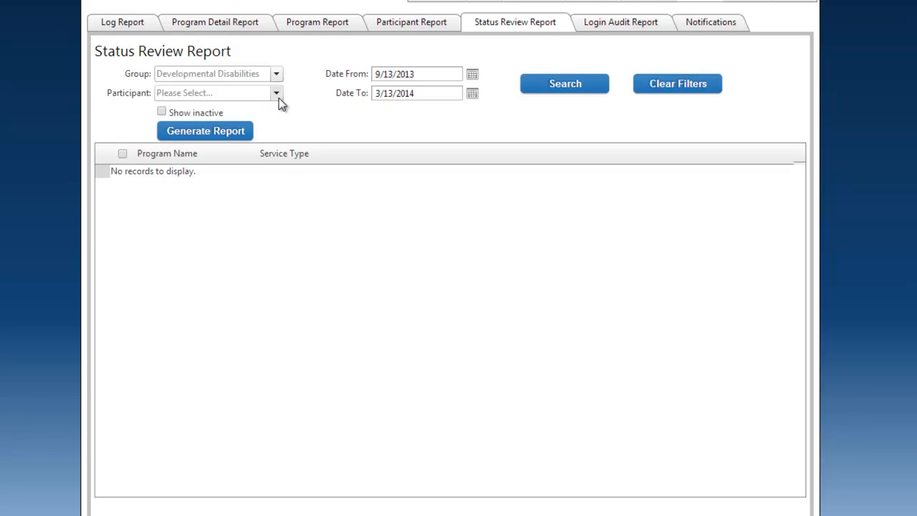
pyautogui.click(279, 98)
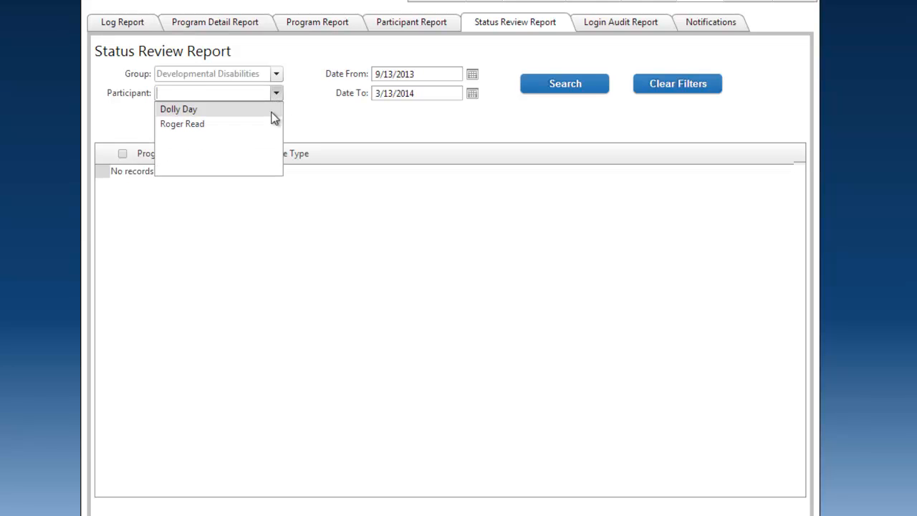
pyautogui.click(272, 112)
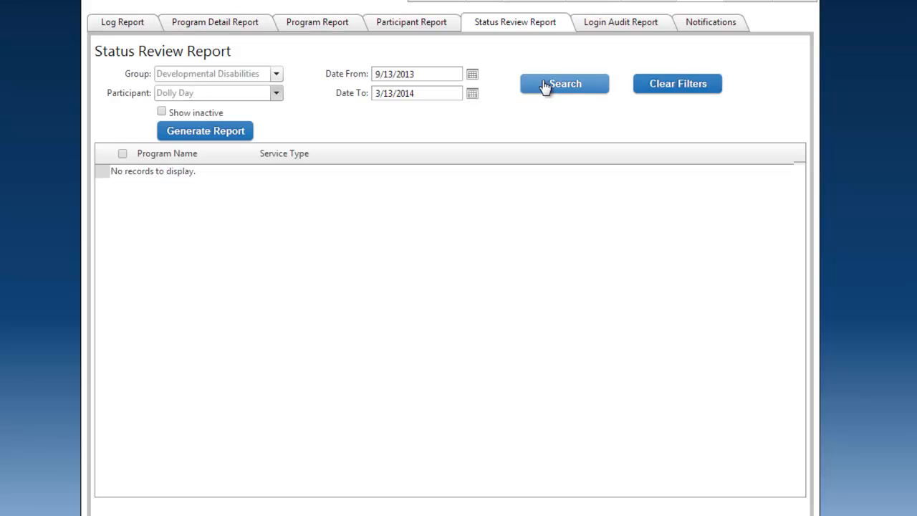
pyautogui.click(580, 86)
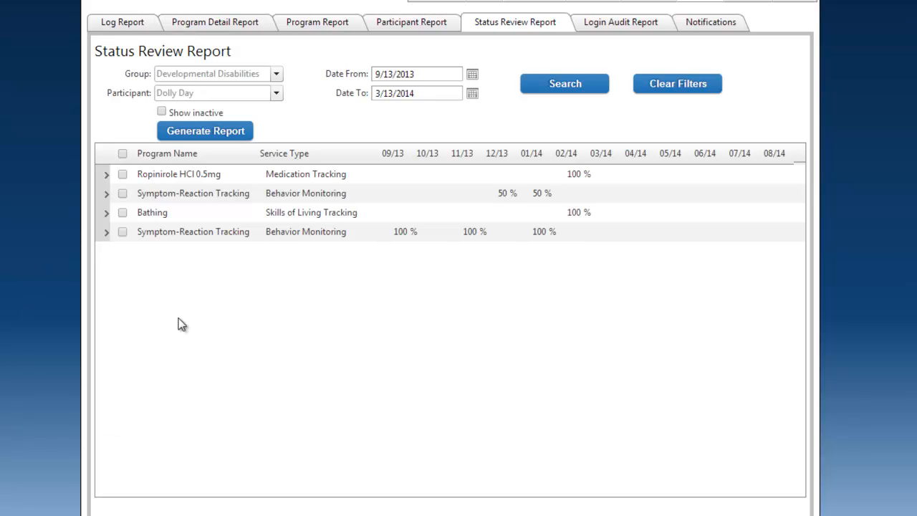
# Add a comment to the Ropinirole HCl 0.5mg program dated 3/13/2014, labelled "Updated", with the text "Changed goal 75%".
pyautogui.click(107, 178)
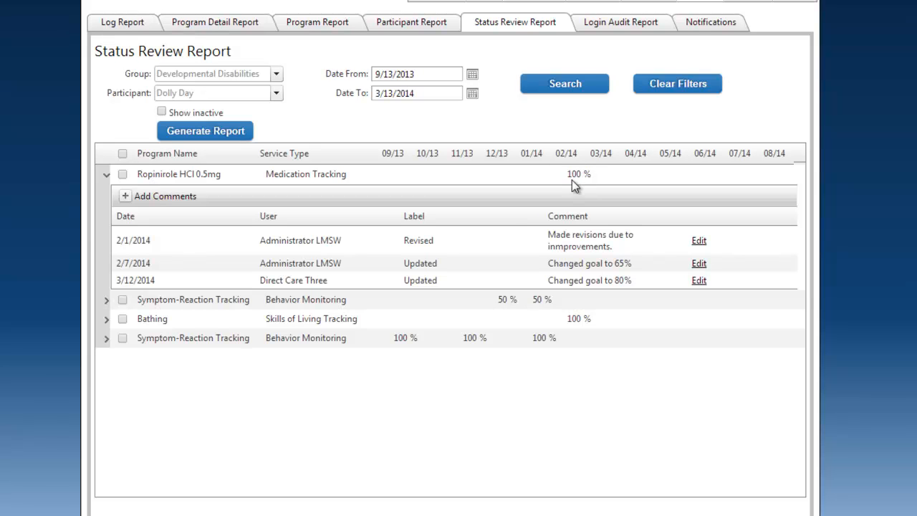
pyautogui.click(124, 198)
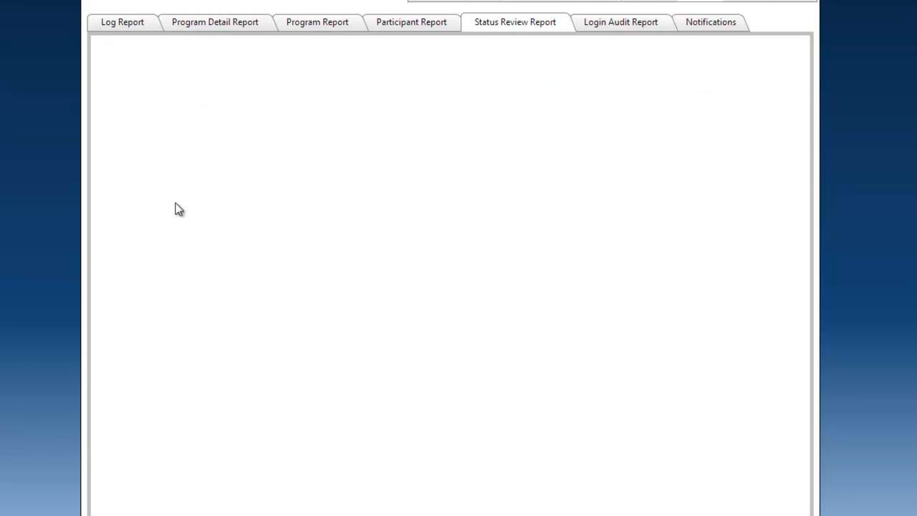
pyautogui.click(224, 239)
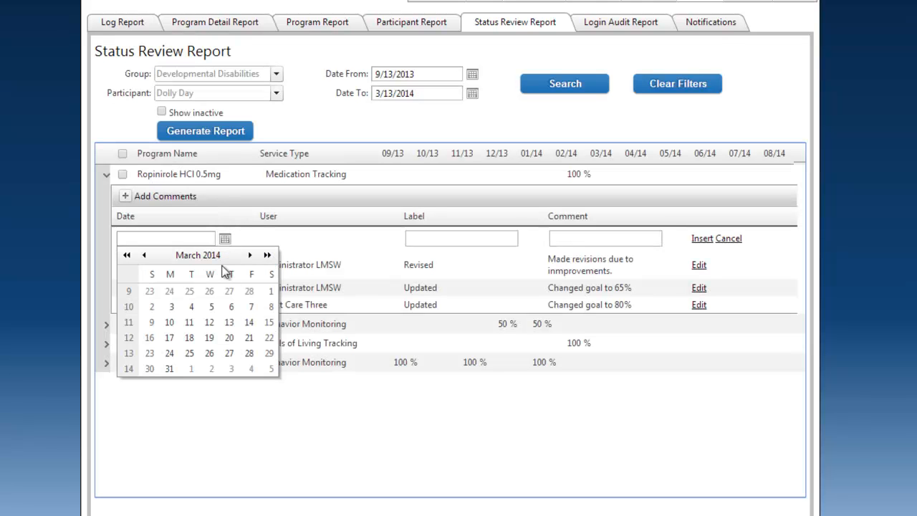
pyautogui.click(229, 322)
pyautogui.click(430, 238)
pyautogui.write('Updated')
pyautogui.press('Tab')
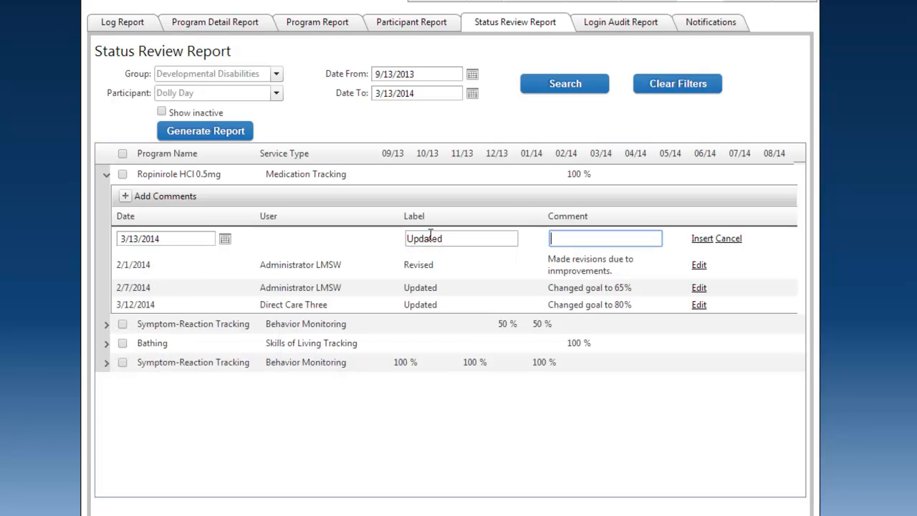
pyautogui.write('Changed goal ')
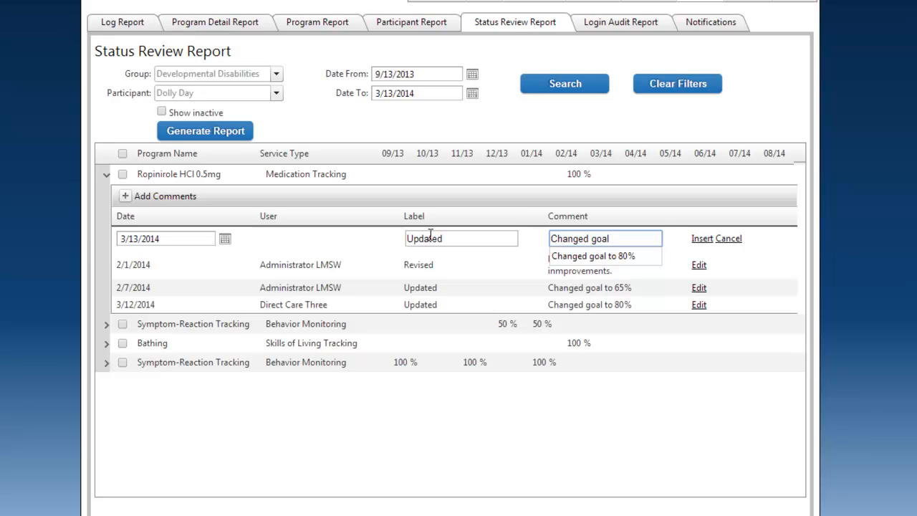
pyautogui.write('75%')
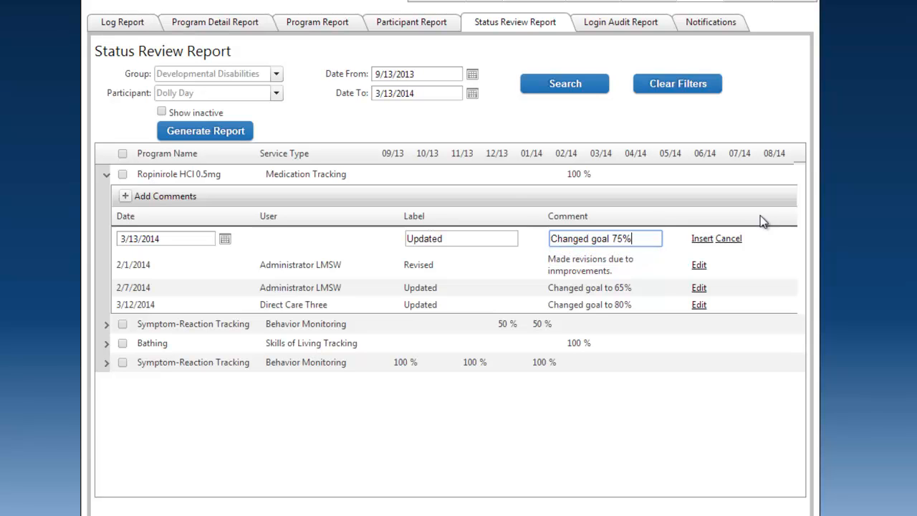
pyautogui.click(704, 239)
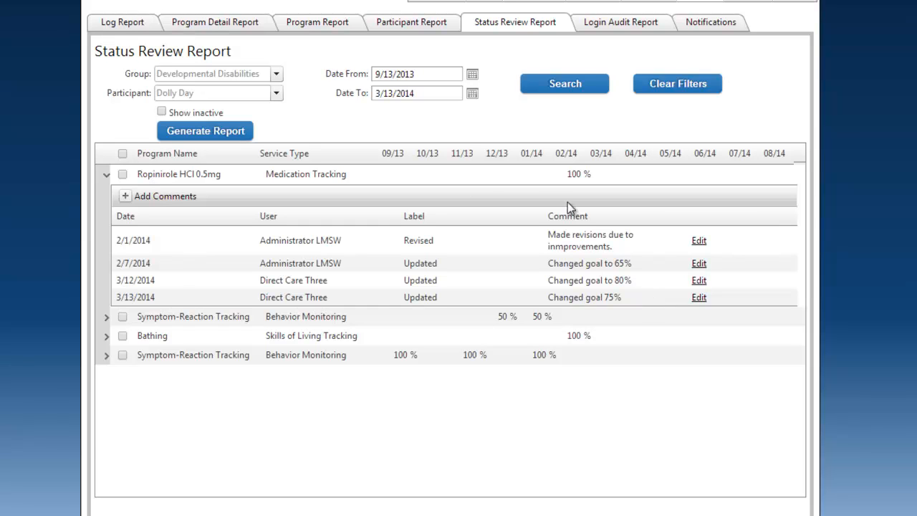
# Generate the status report for all listed programs, review its goal information and comments, and close it.
pyautogui.click(122, 154)
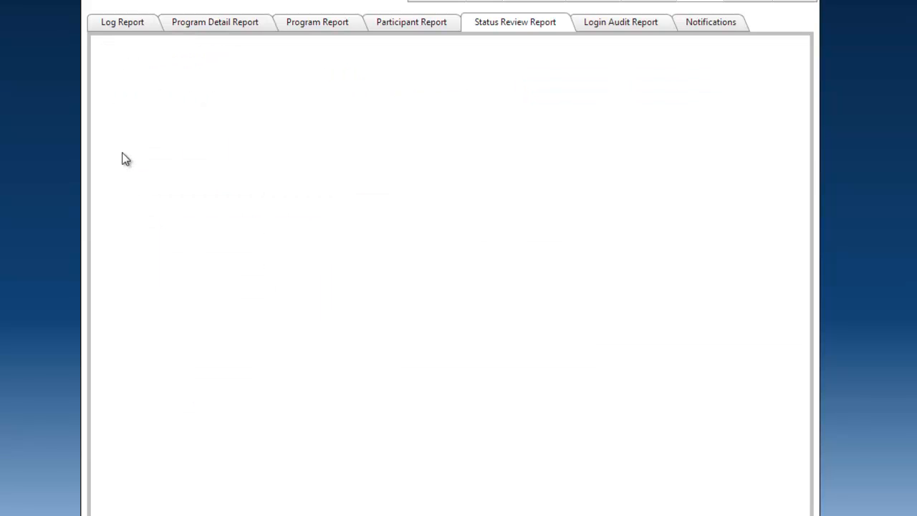
pyautogui.click(178, 132)
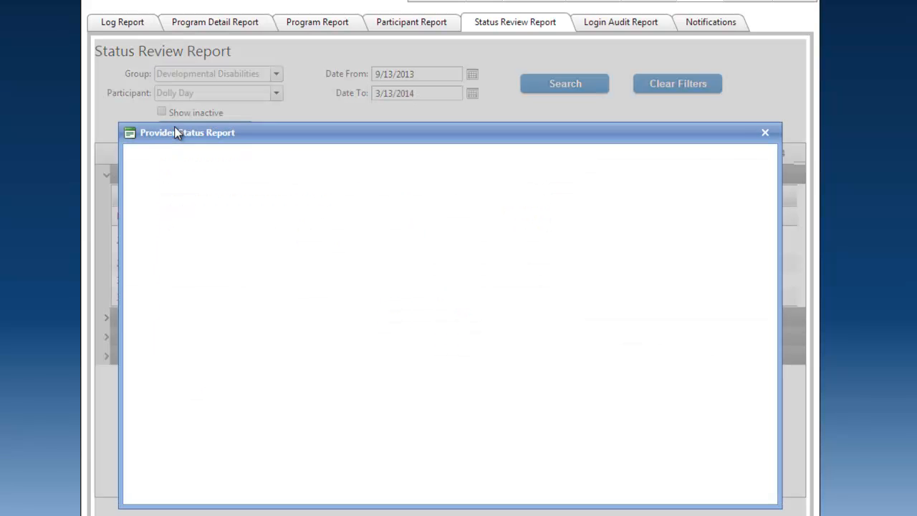
pyautogui.scroll(-5, 356, 262)
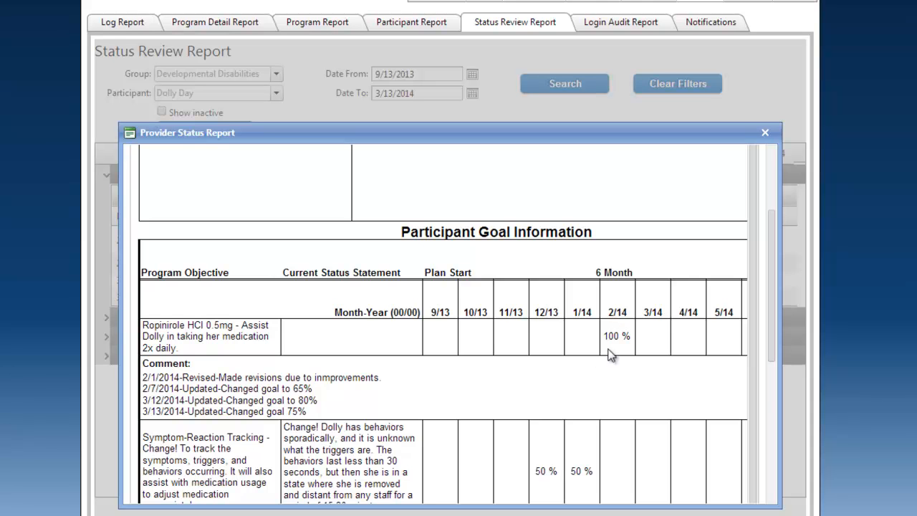
pyautogui.scroll(-3, 609, 354)
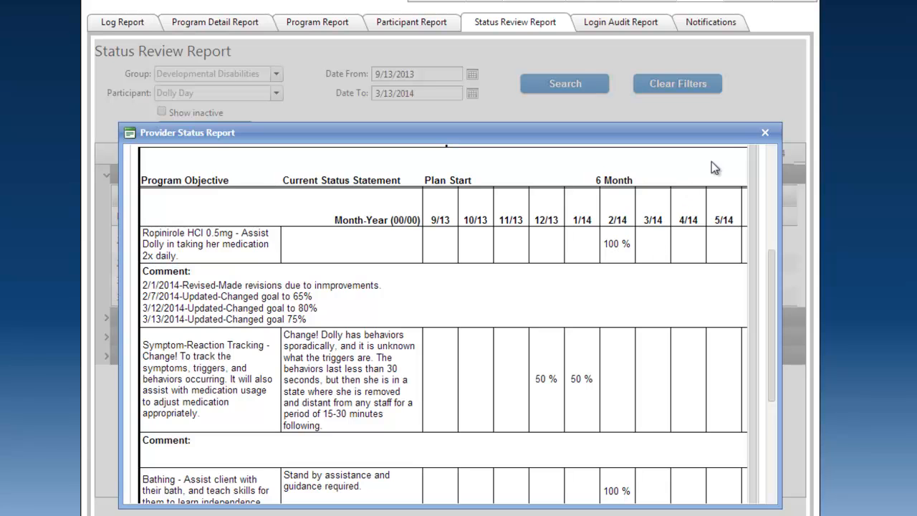
pyautogui.click(765, 134)
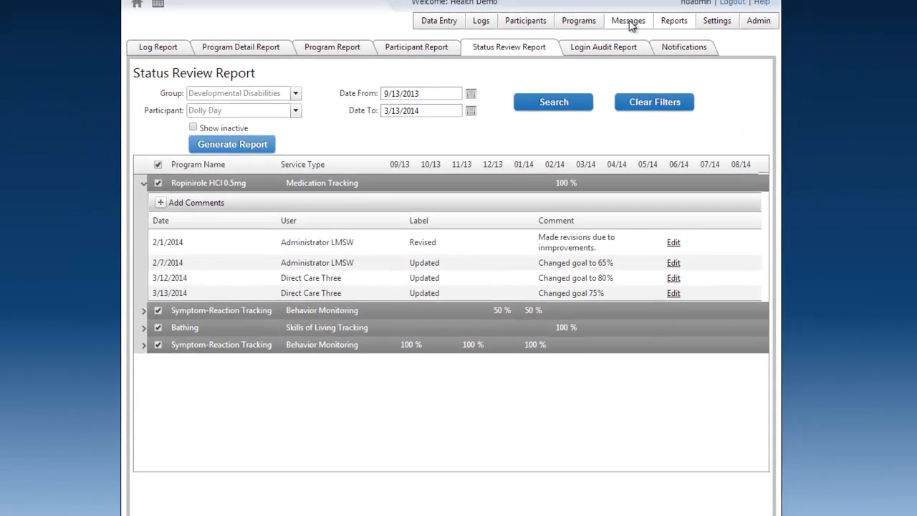
# Start a new message and assign Administrator LMSW from the available recipients.
pyautogui.click(628, 21)
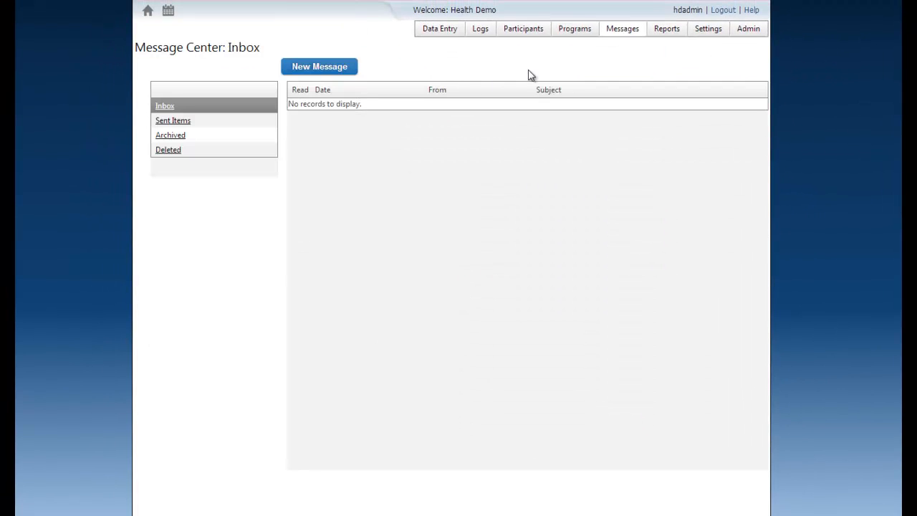
pyautogui.click(342, 66)
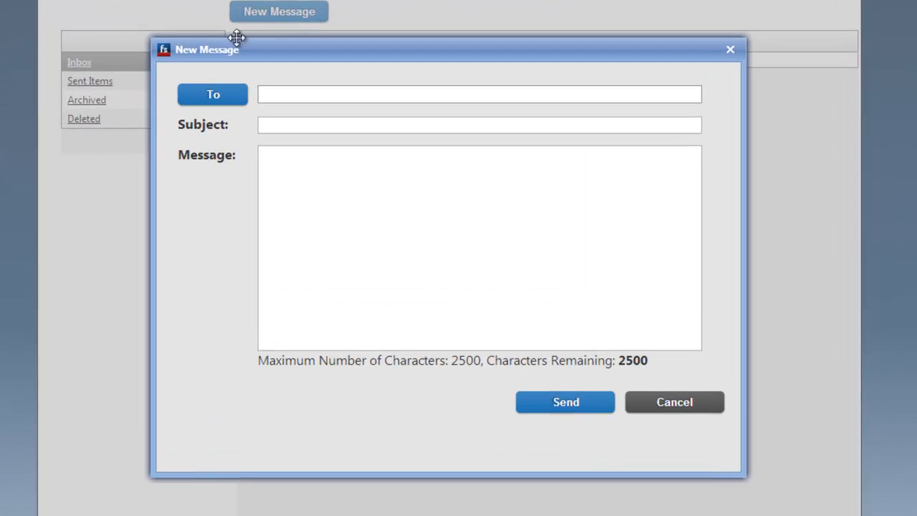
pyautogui.click(220, 98)
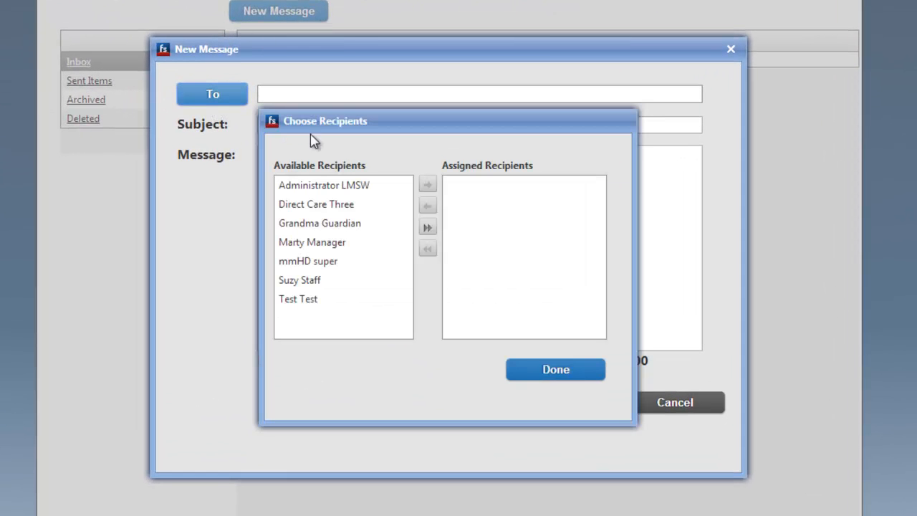
pyautogui.click(315, 187)
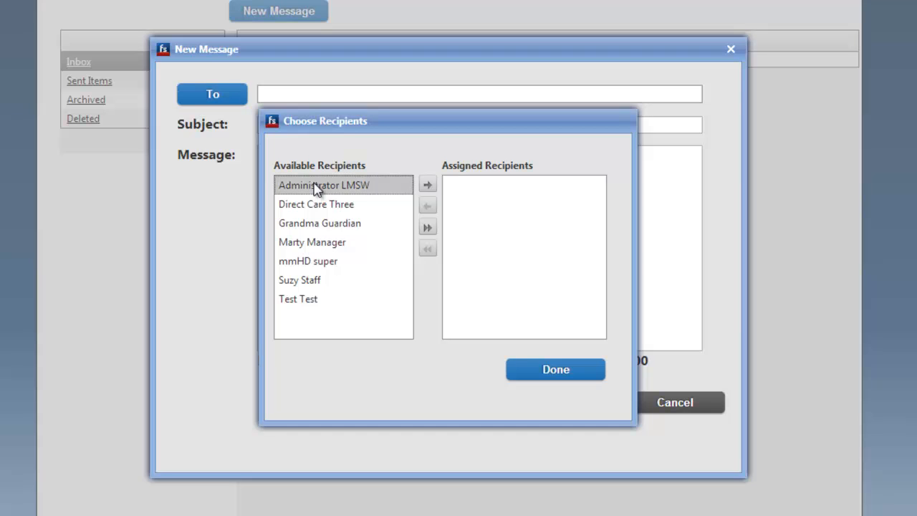
pyautogui.click(430, 186)
pyautogui.click(555, 377)
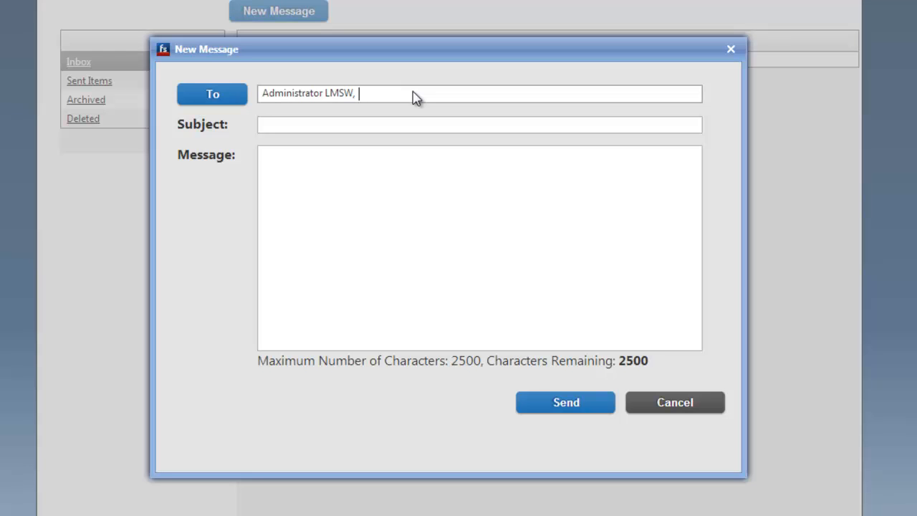
# Add the staff user as a second recipient of the message by looking up the name directly in the recipient line.
pyautogui.write('s')
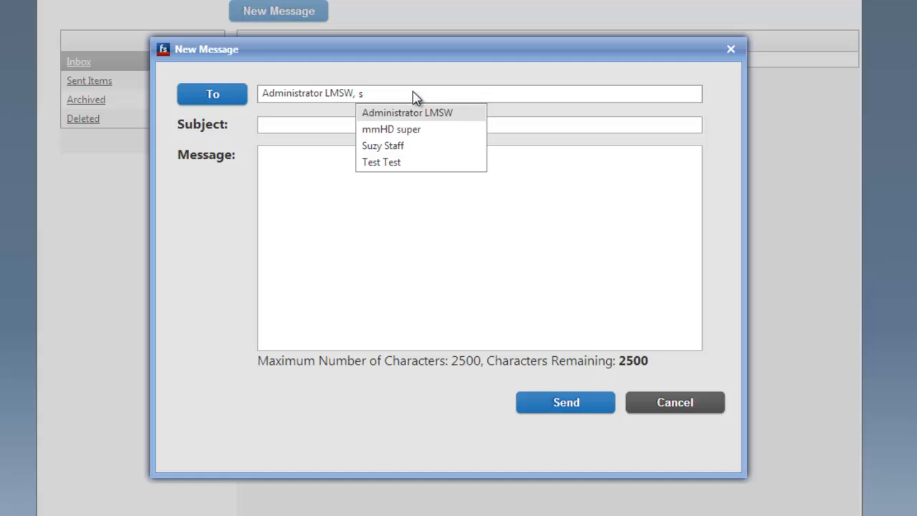
pyautogui.write('uz')
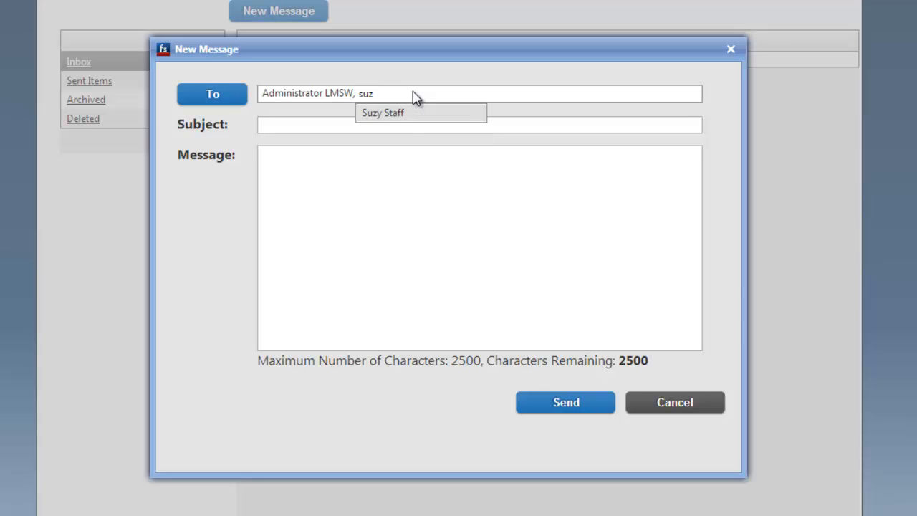
pyautogui.click(398, 115)
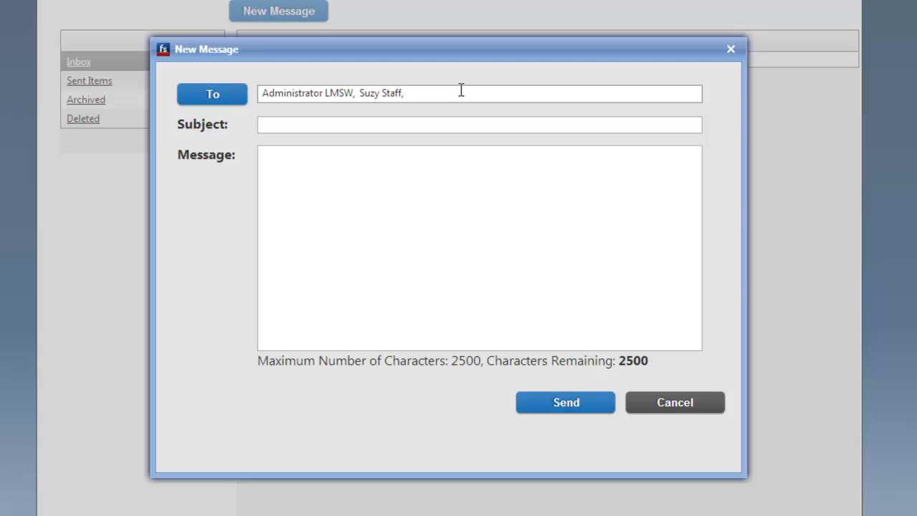
pyautogui.click(431, 93)
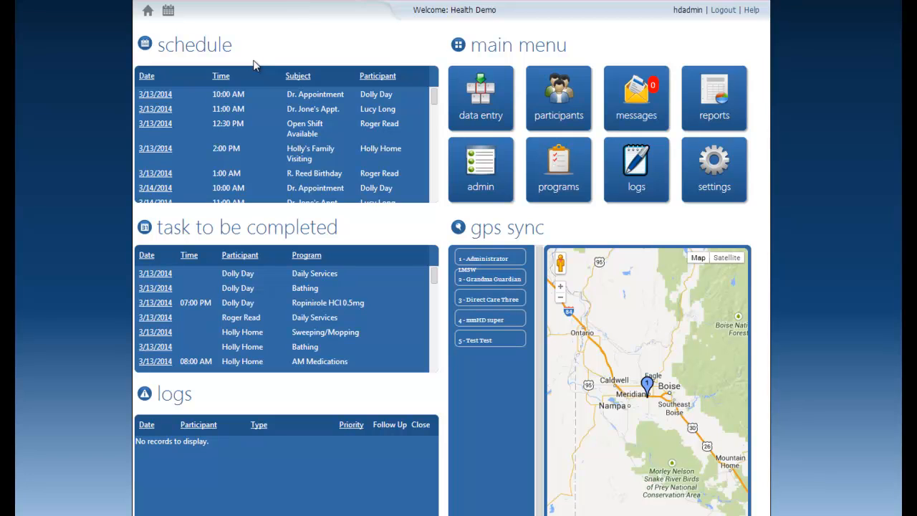
# Search the log report for the first listed participant's logs from 3/6/2013 to 3/13/2014.
pyautogui.click(714, 104)
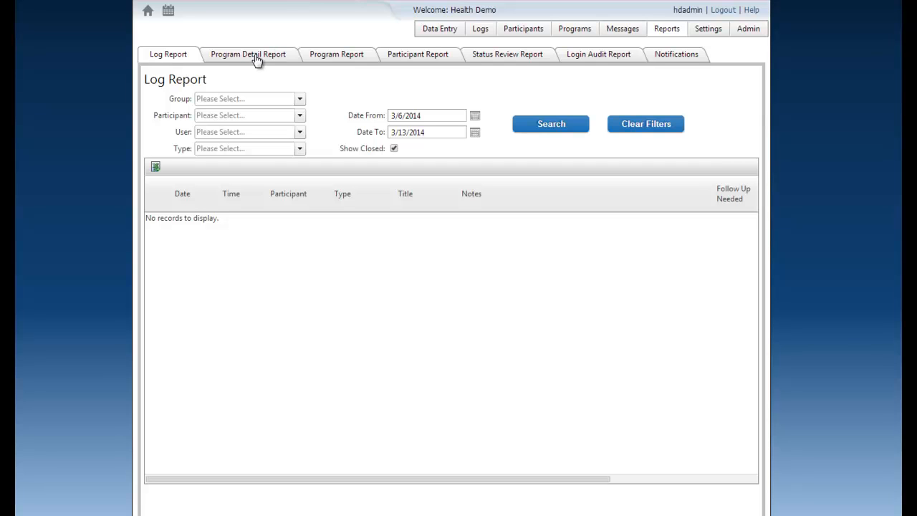
pyautogui.click(223, 114)
pyautogui.click(225, 129)
pyautogui.click(553, 122)
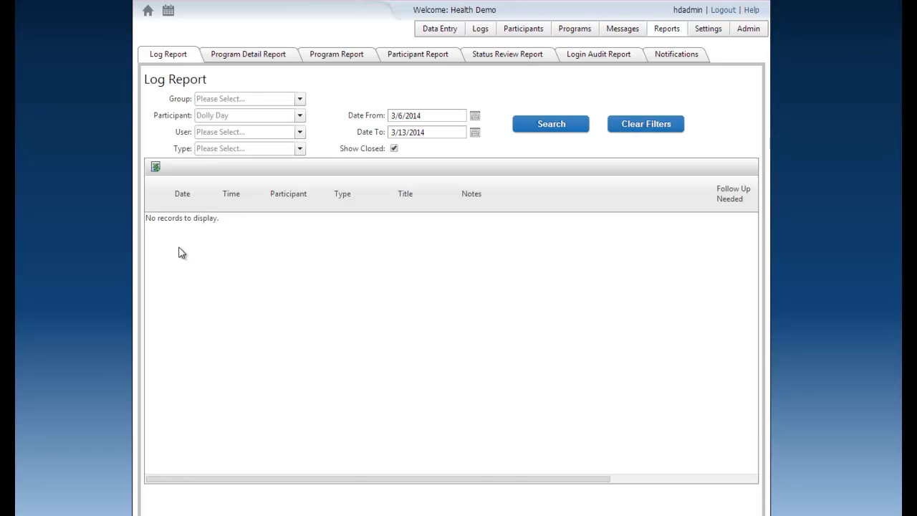
# View the 1/30/2014 incident report with its follow-up logs, check the available export formats, and close the report.
pyautogui.click(157, 224)
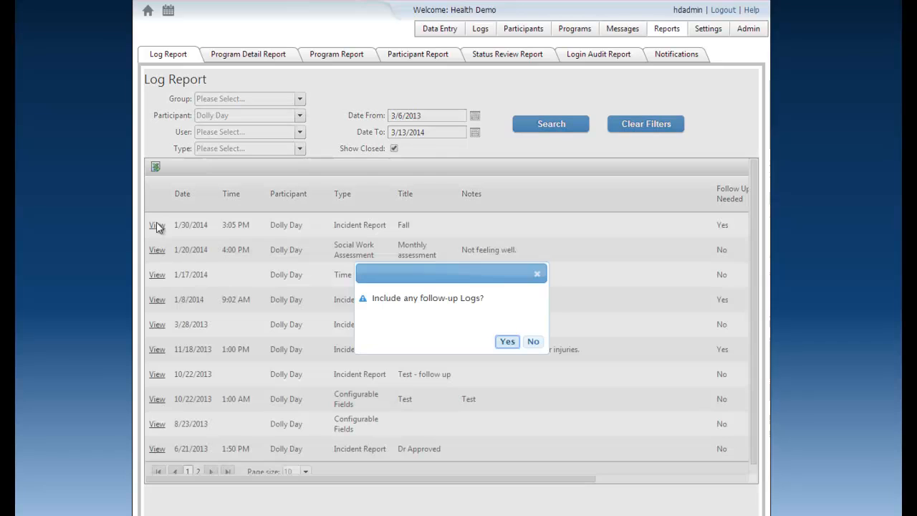
pyautogui.click(510, 342)
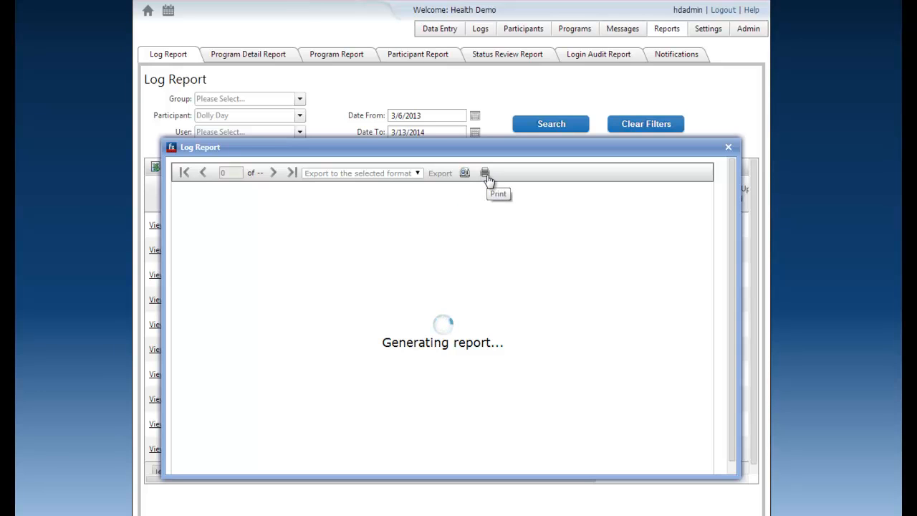
pyautogui.click(417, 173)
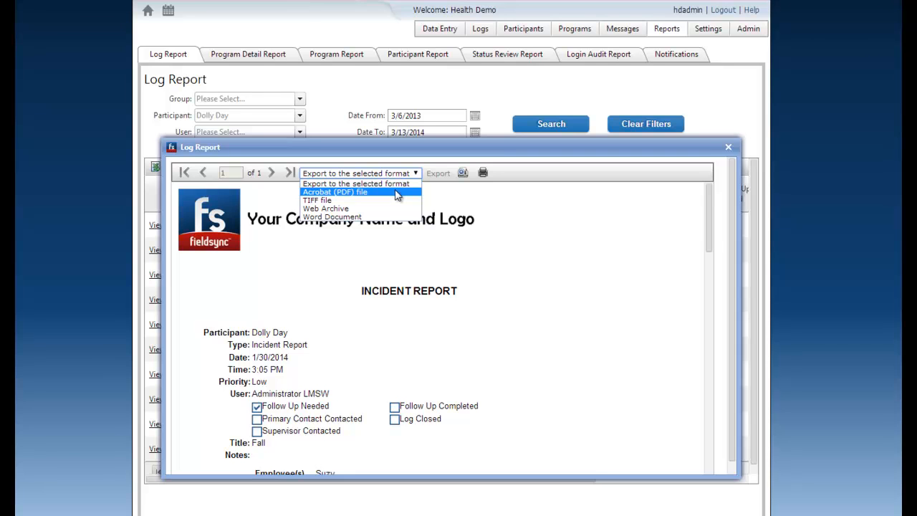
pyautogui.click(727, 147)
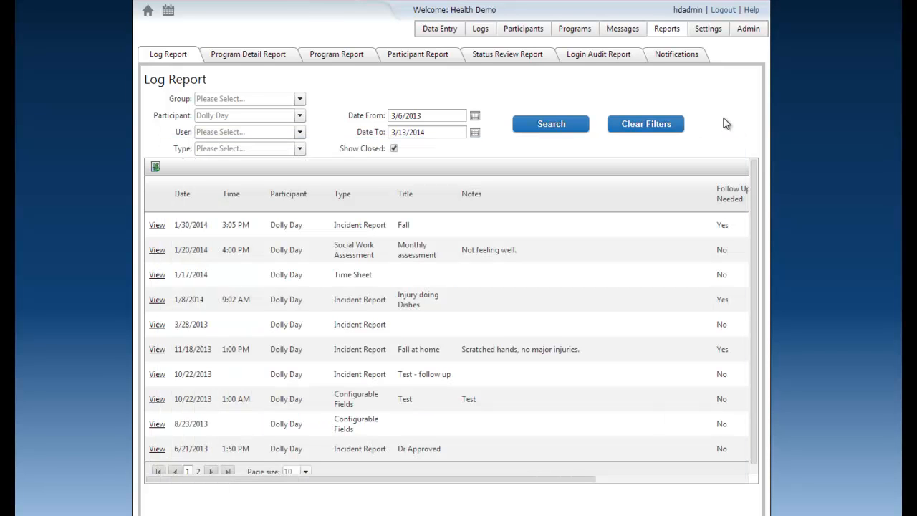